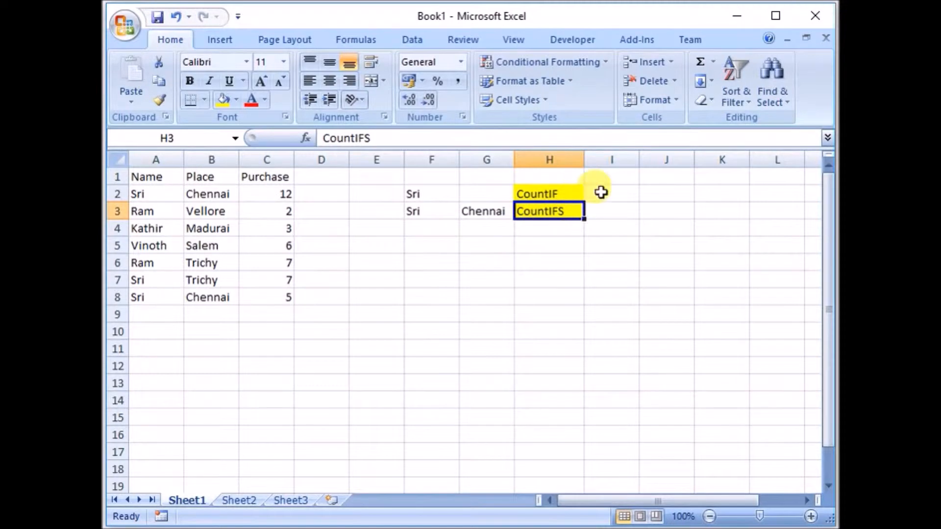
# Examine the Name, Place and Purchase table, the CountIF and CountIFS labels, and the repeated name entries in column A.
pyautogui.click(601, 193)
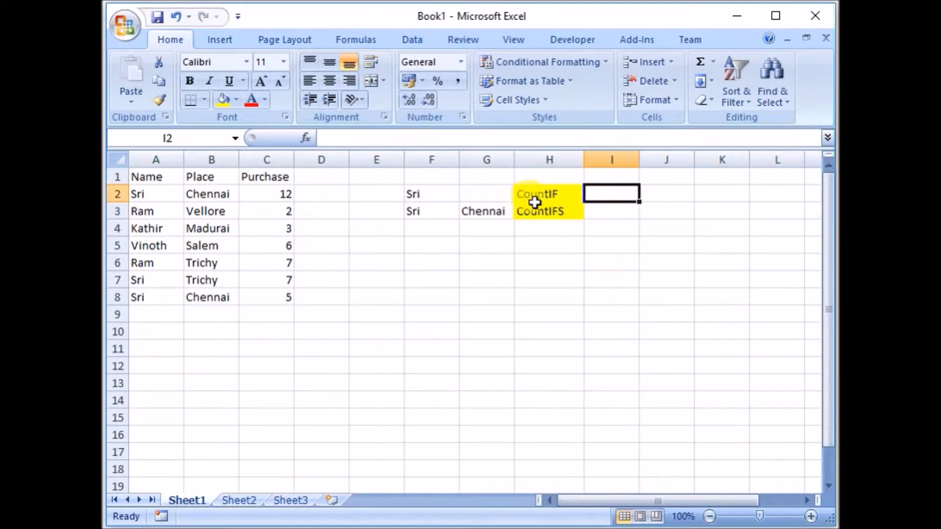
pyautogui.click(535, 209)
pyautogui.click(537, 191)
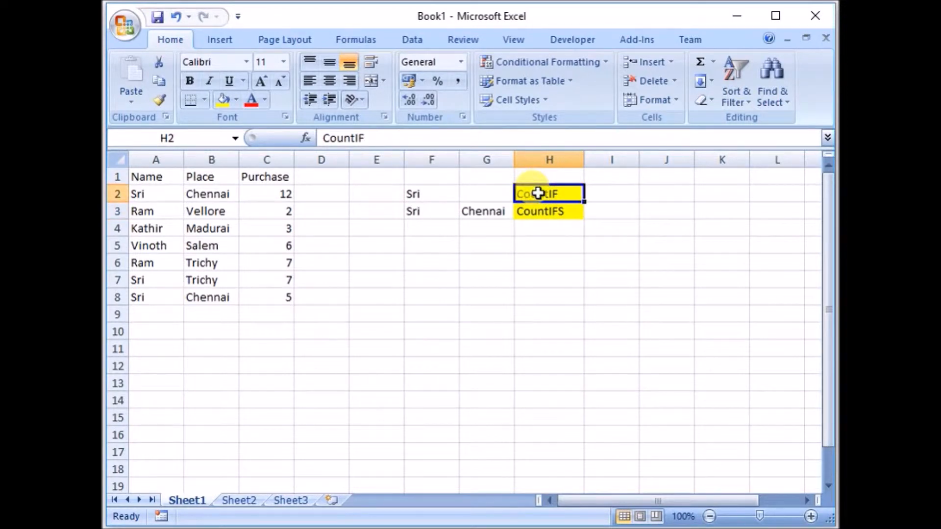
pyautogui.moveTo(156, 178); pyautogui.dragTo(261, 300)
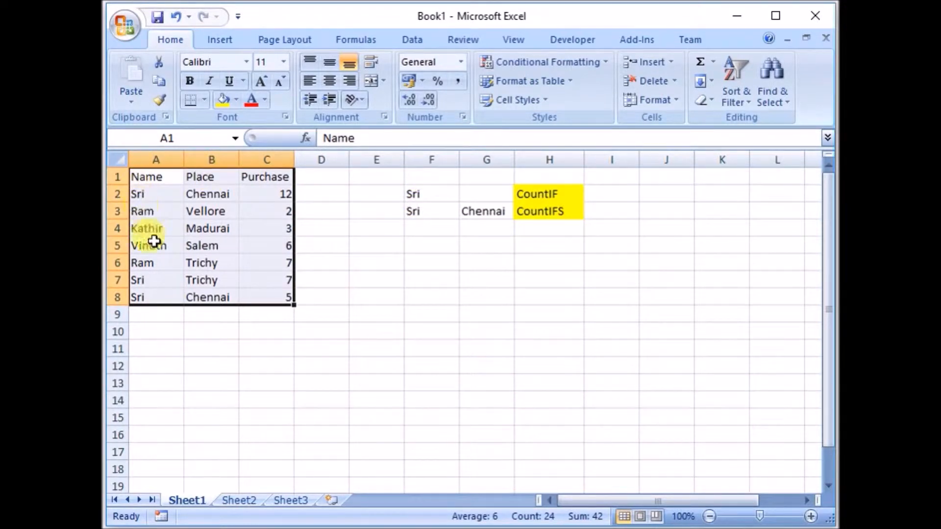
pyautogui.click(141, 194)
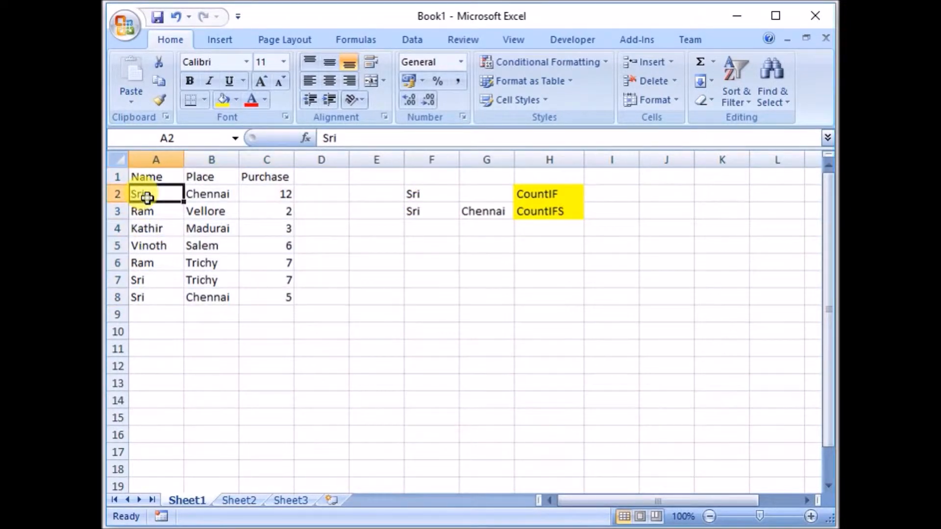
pyautogui.click(196, 193)
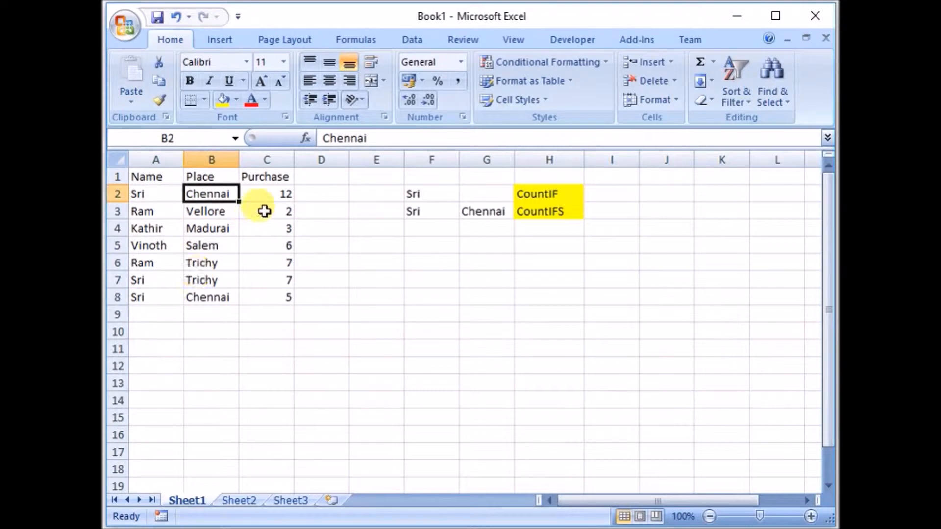
pyautogui.click(273, 195)
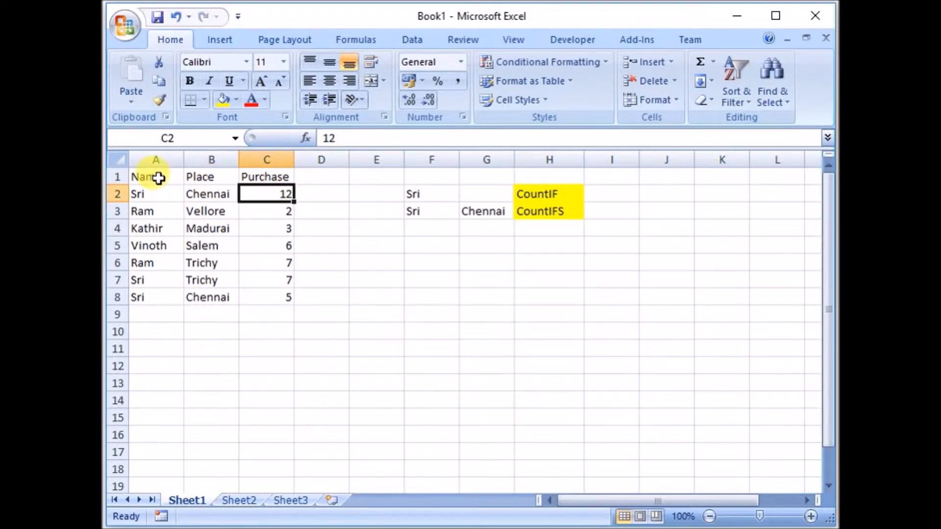
pyautogui.click(149, 196)
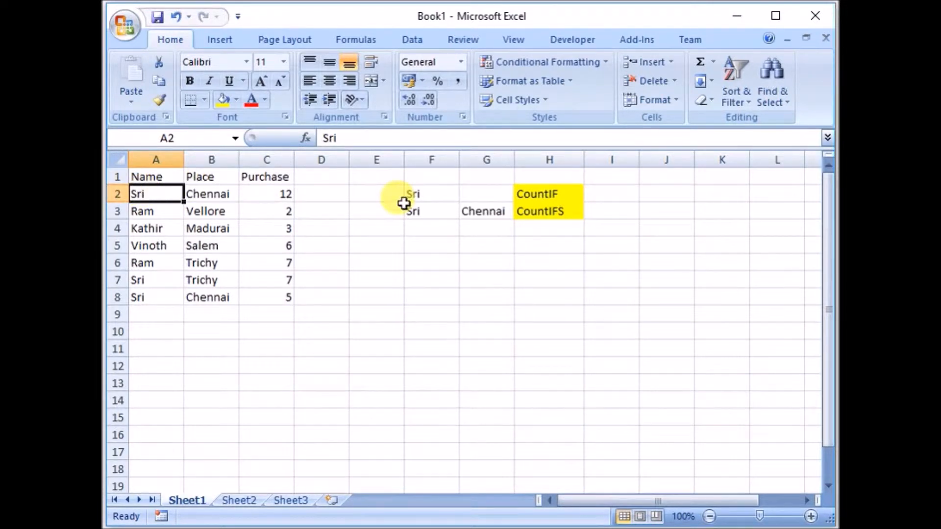
pyautogui.click(533, 191)
pyautogui.moveTo(162, 175); pyautogui.dragTo(156, 298)
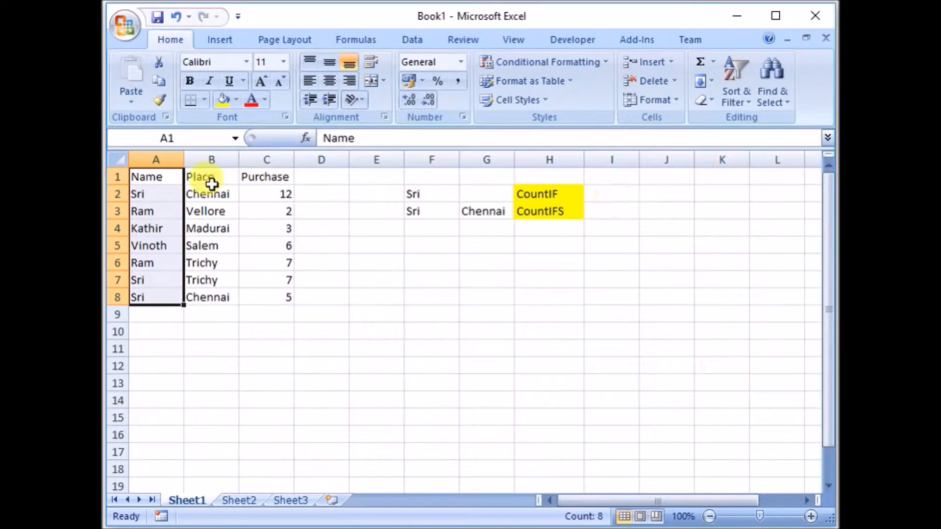
pyautogui.click(170, 191)
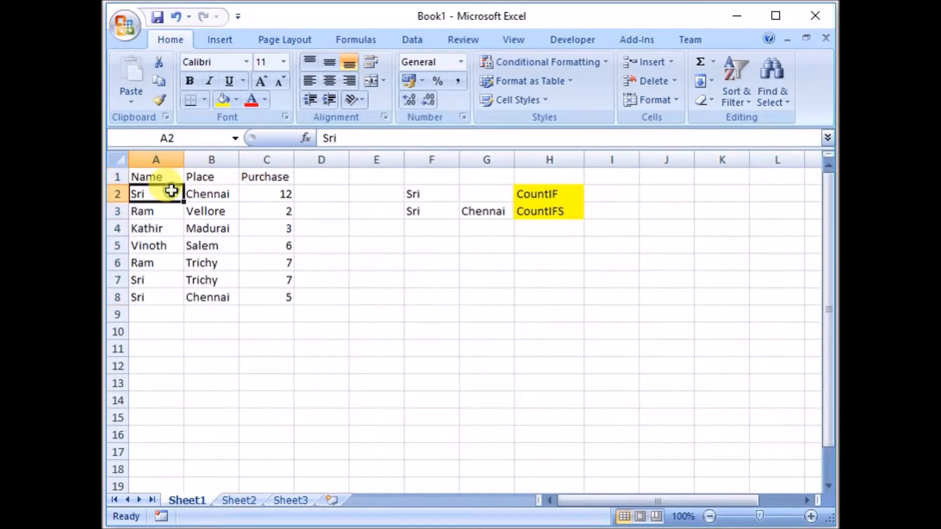
pyautogui.click(143, 280)
pyautogui.click(147, 294)
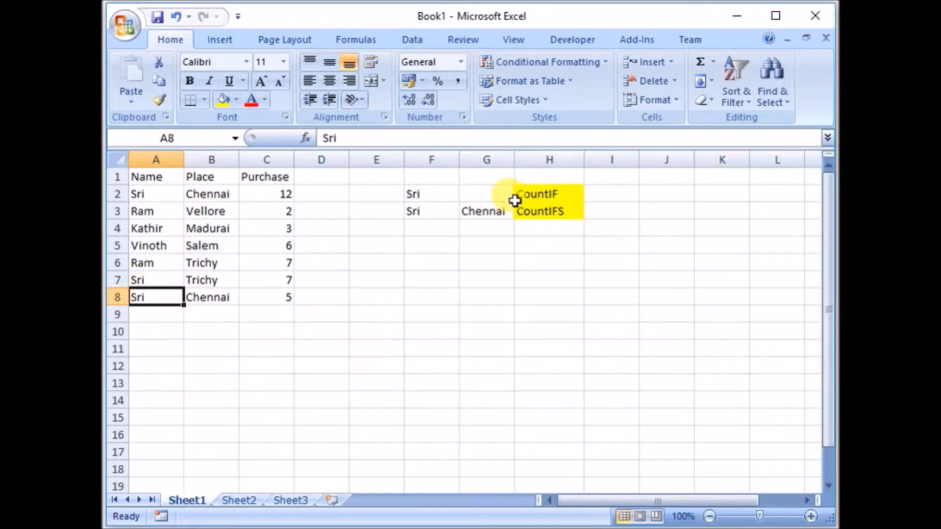
# Enter =COUNTIF(A2:A8,F2) in cell I2 to count how often the name in F2 occurs in the Name column.
pyautogui.click(601, 190)
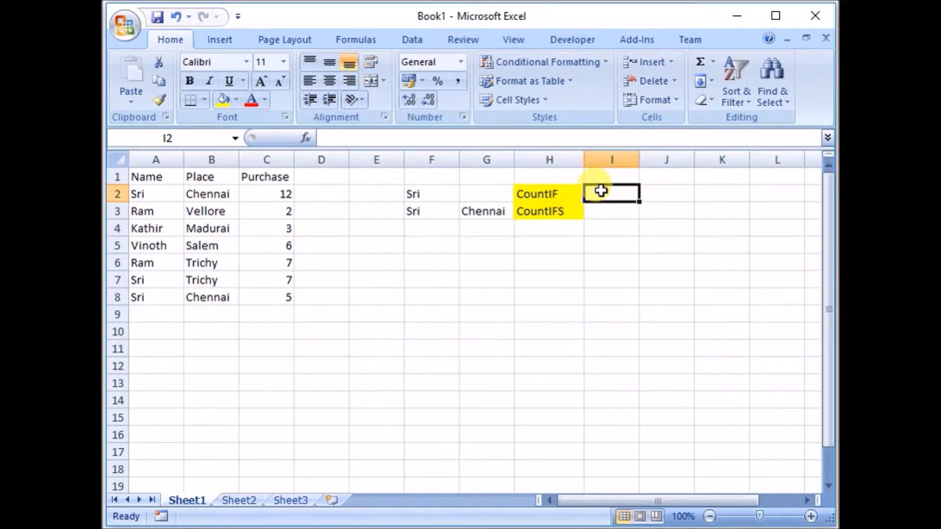
pyautogui.write('=')
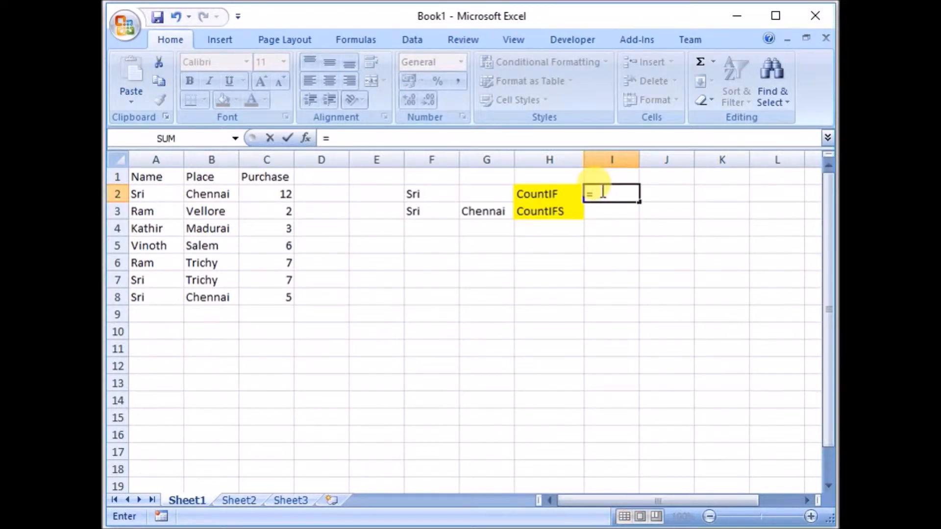
pyautogui.write('coun')
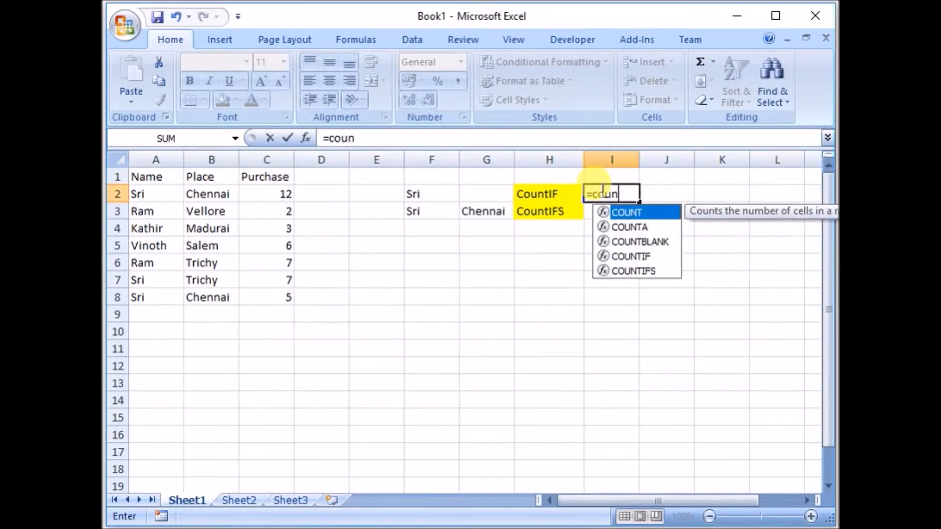
pyautogui.doubleClick(630, 256)
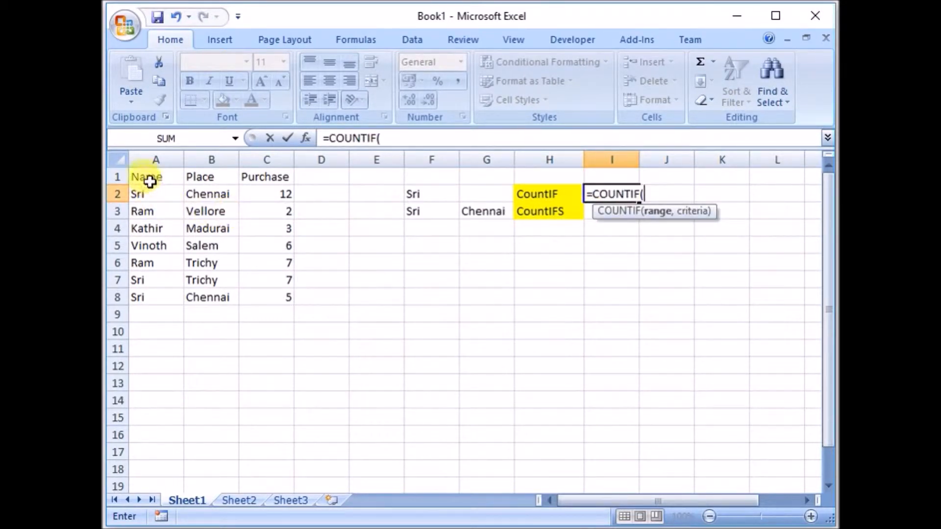
pyautogui.moveTo(151, 198); pyautogui.dragTo(150, 296)
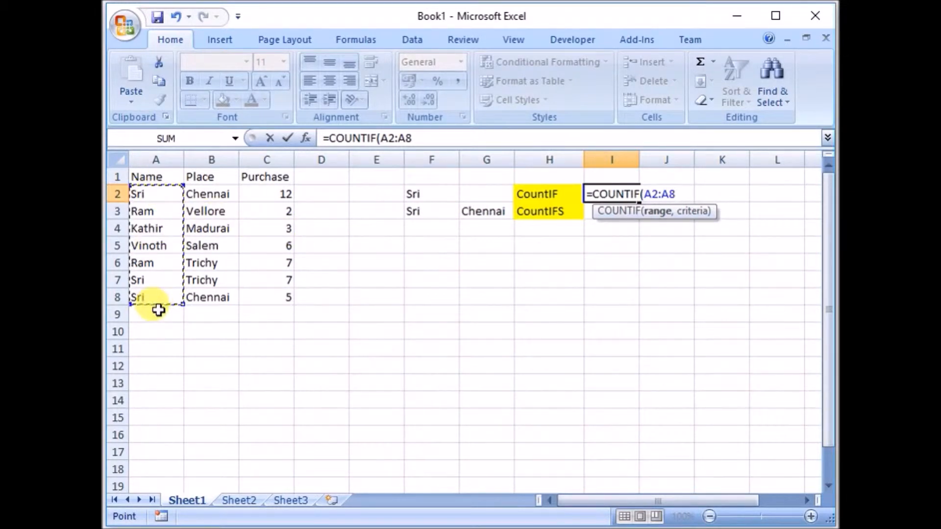
pyautogui.write(',')
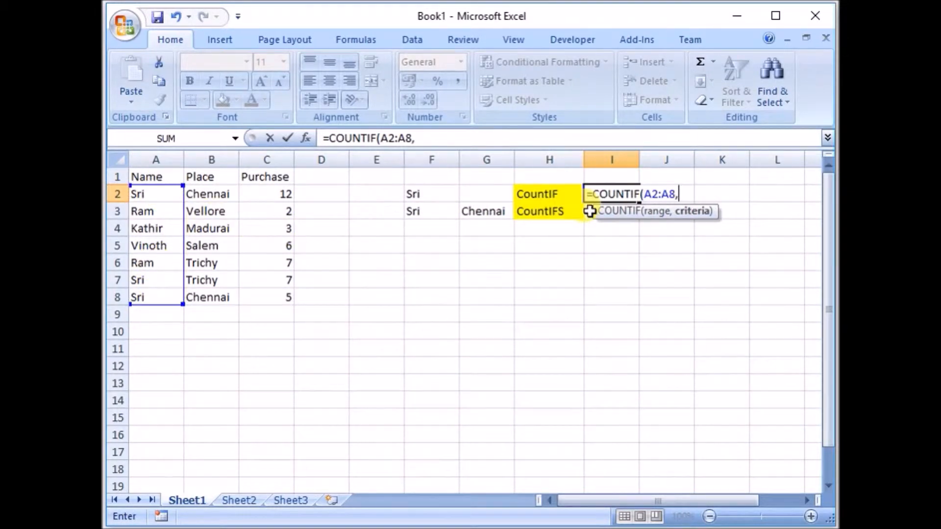
pyautogui.click(431, 194)
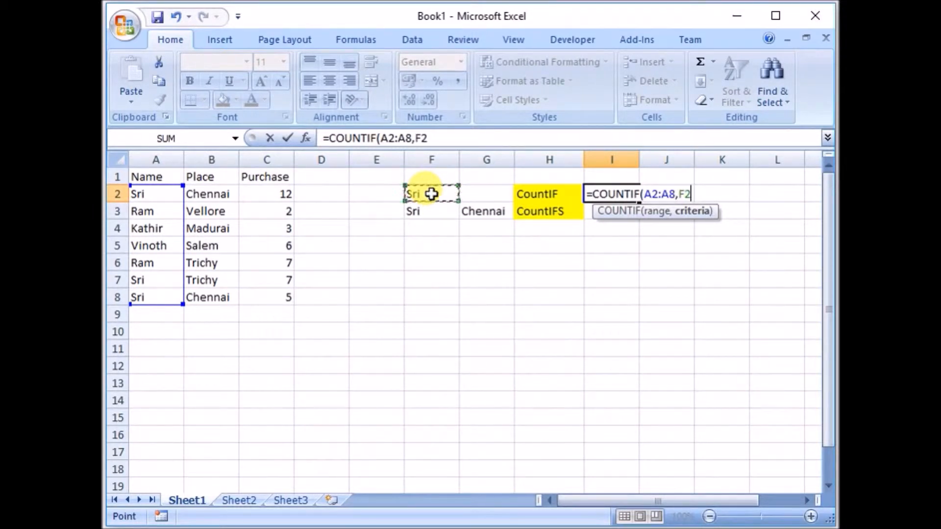
pyautogui.press('Return')
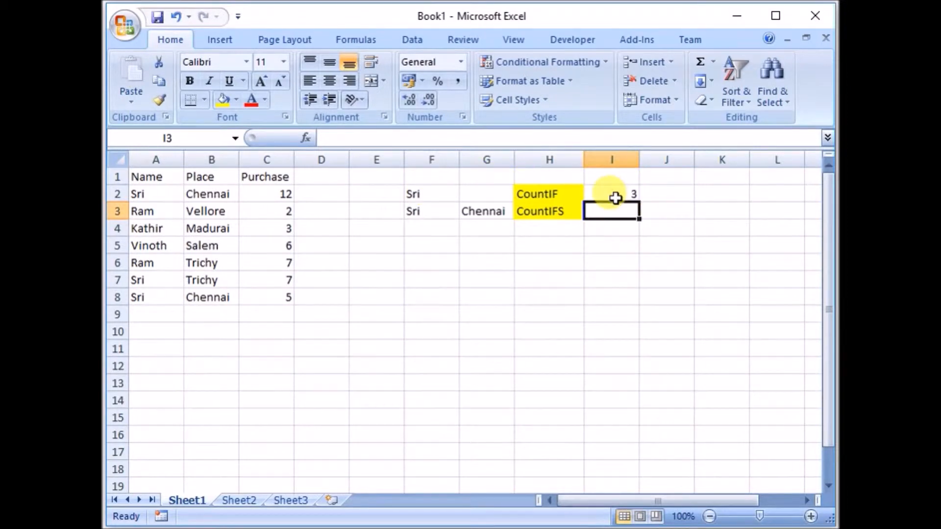
# Check the matching names in column A and add the same name as in F2 to cell A9.
pyautogui.click(157, 193)
pyautogui.click(146, 279)
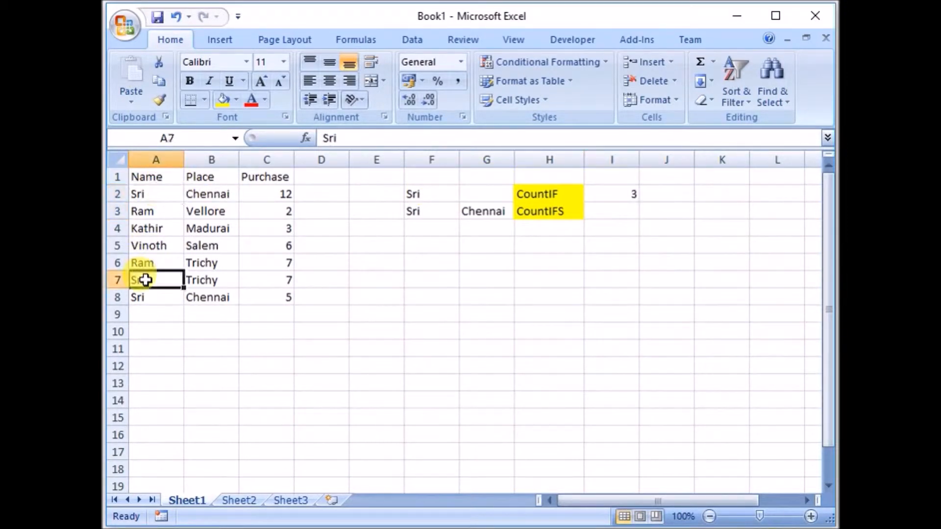
pyautogui.click(148, 298)
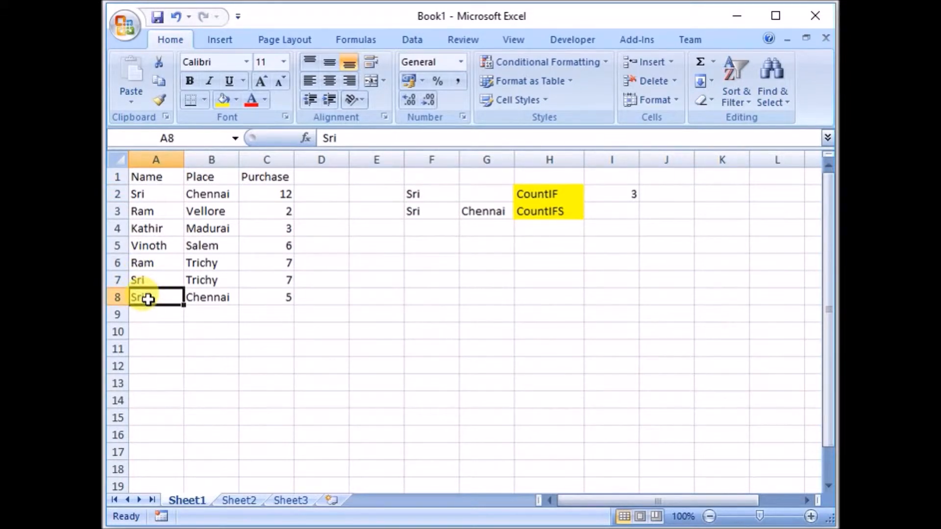
pyautogui.click(151, 314)
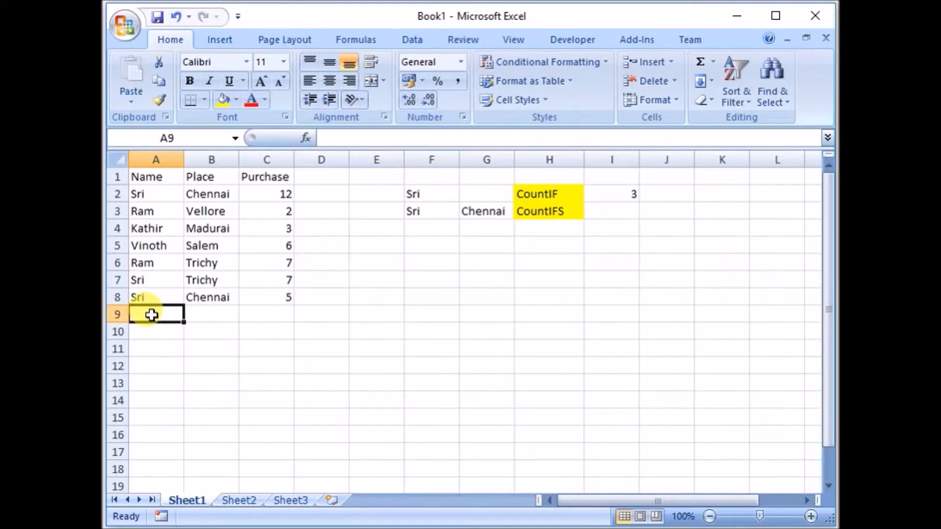
pyautogui.write('Sri')
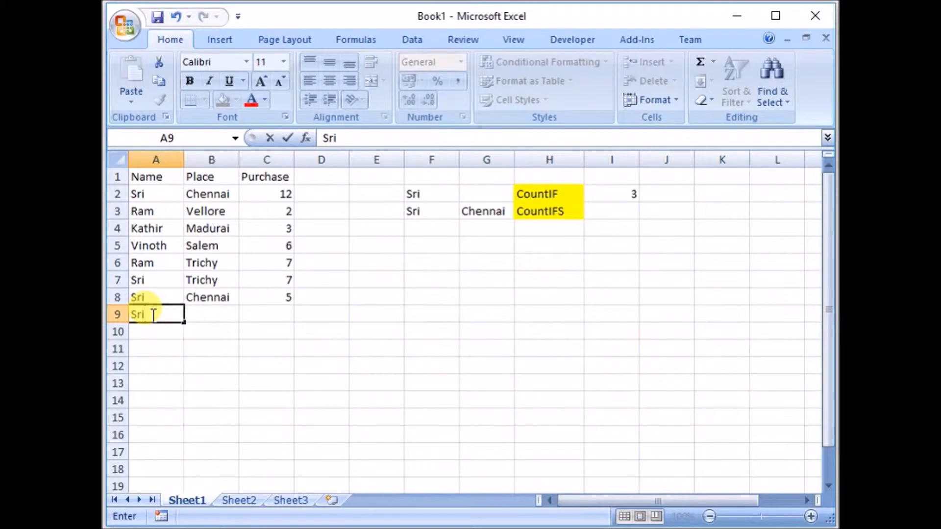
pyautogui.press('Return')
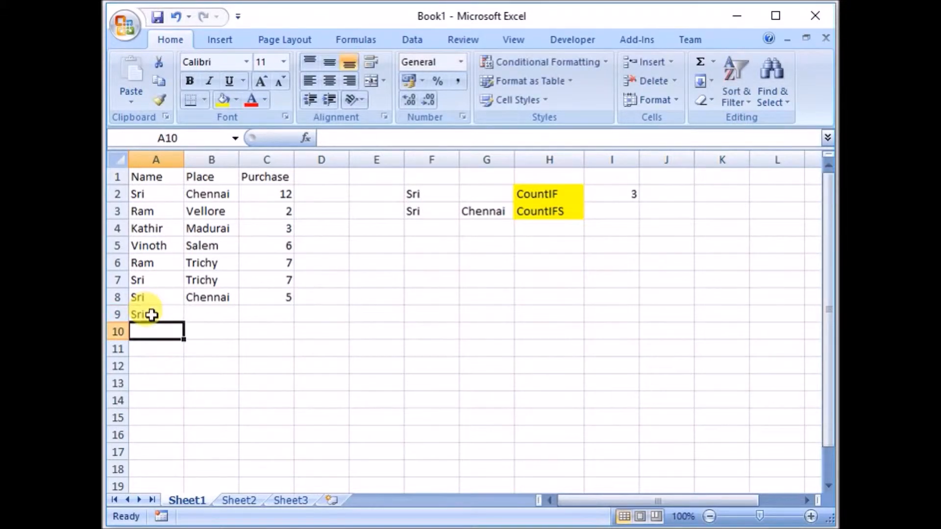
# Extend the COUNTIF range in cell I2 to A2:A9.
pyautogui.click(602, 198)
pyautogui.doubleClick(602, 196)
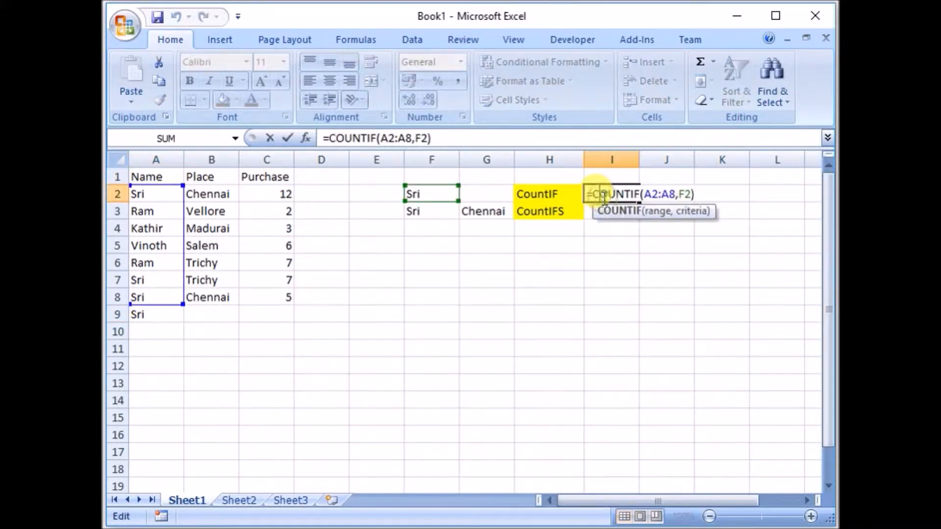
pyautogui.moveTo(182, 304); pyautogui.dragTo(178, 320)
pyautogui.press('Return')
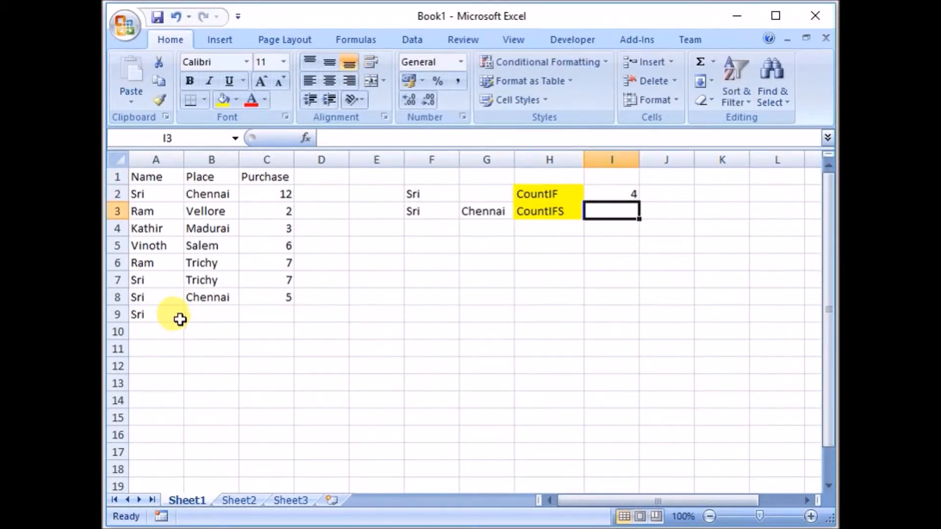
# Review the COUNTIF formula and its name range, and examine the name and place pair in A2:B2 as criteria for COUNTIFS in I3.
pyautogui.click(606, 196)
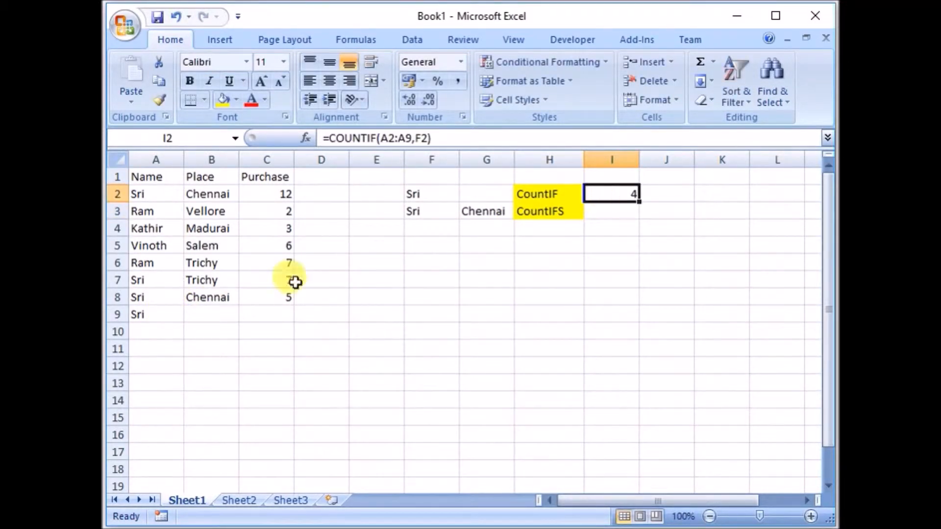
pyautogui.moveTo(158, 197); pyautogui.dragTo(158, 309)
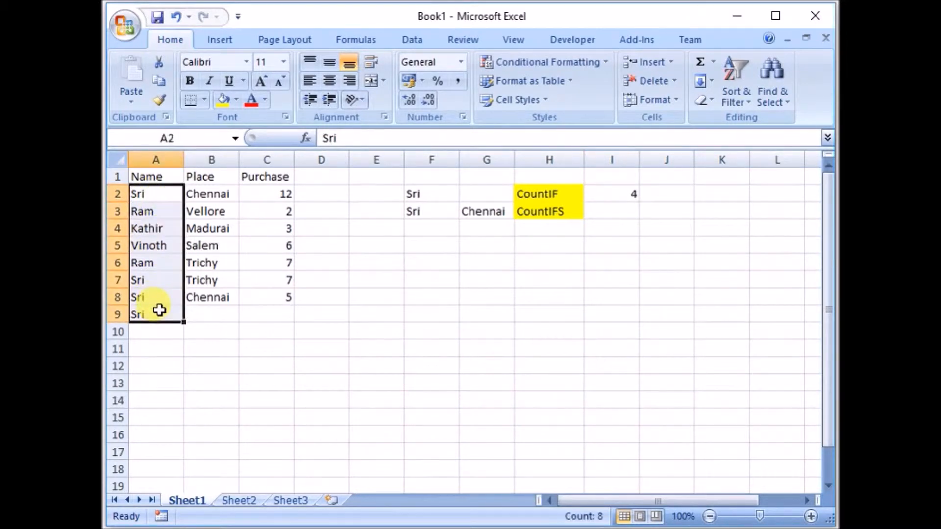
pyautogui.click(612, 198)
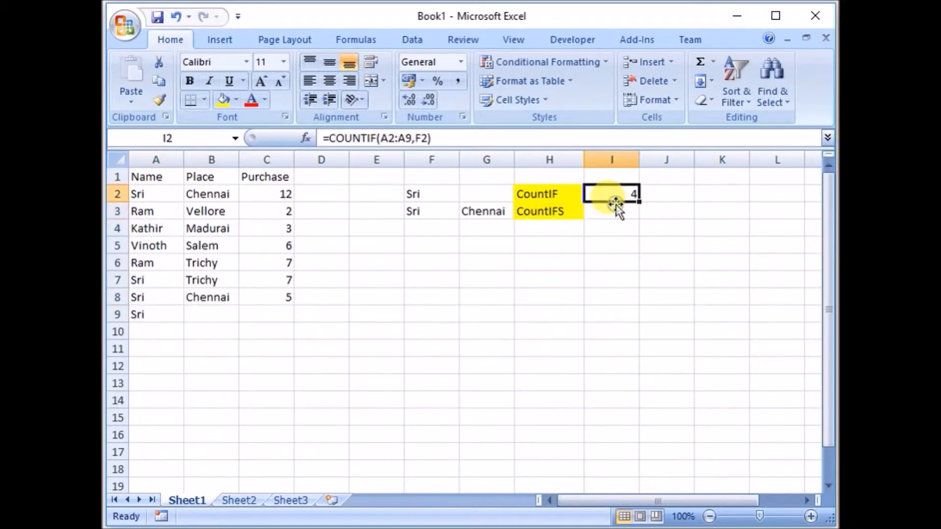
pyautogui.click(615, 219)
pyautogui.click(611, 209)
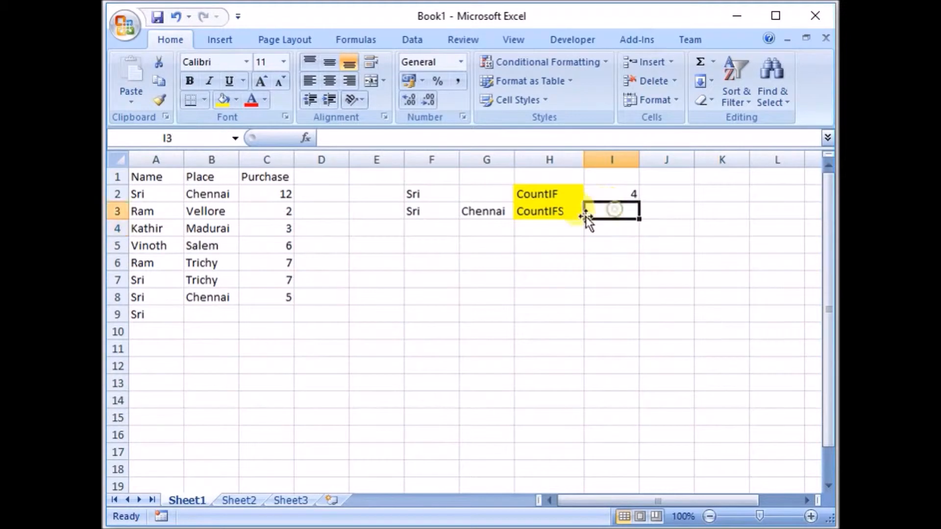
pyautogui.moveTo(147, 193); pyautogui.dragTo(201, 194)
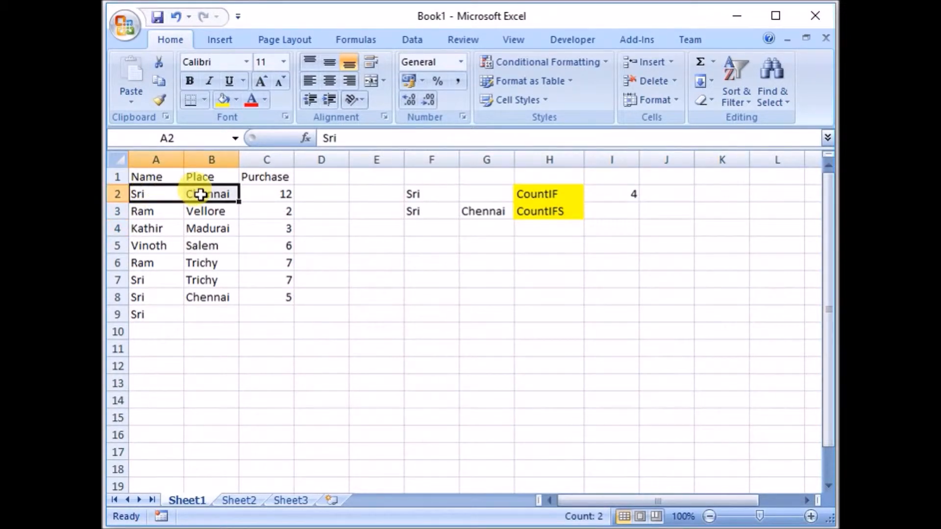
pyautogui.click(151, 192)
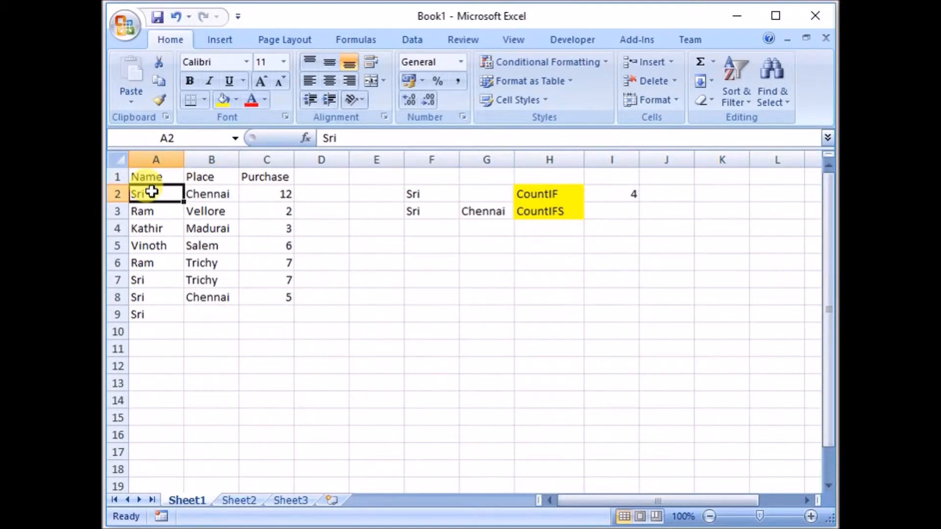
pyautogui.click(191, 197)
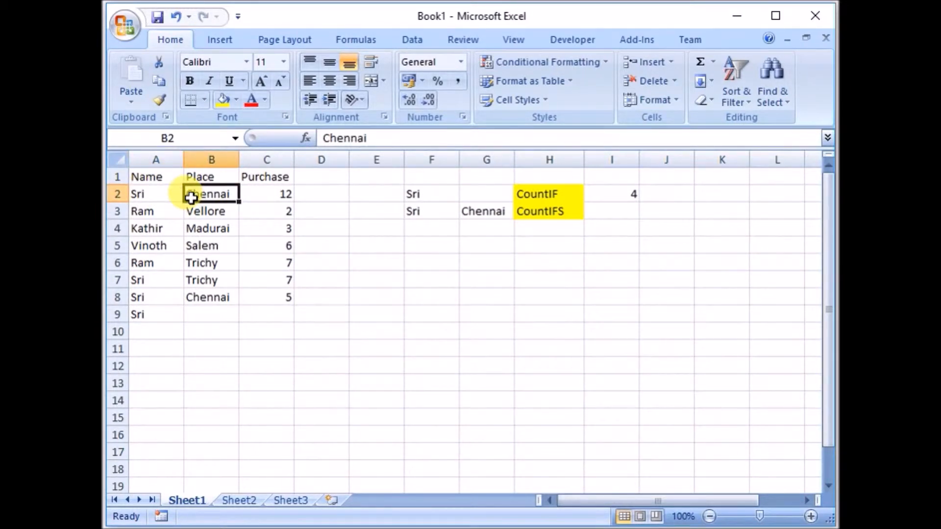
pyautogui.moveTo(154, 193); pyautogui.dragTo(207, 203)
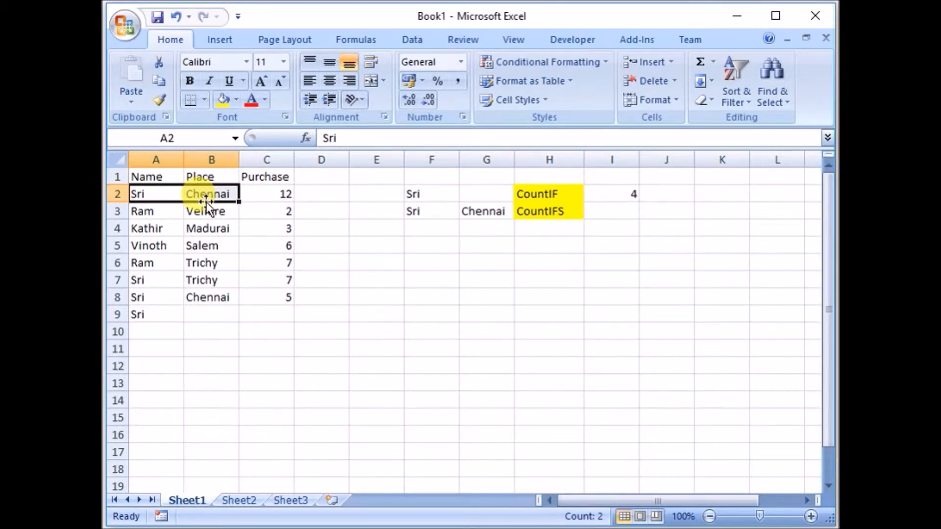
pyautogui.click(540, 211)
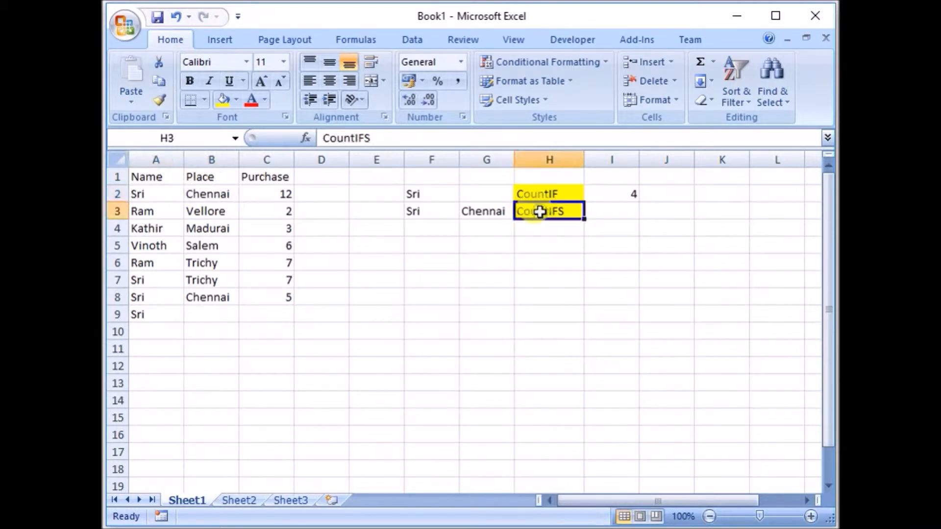
pyautogui.click(619, 212)
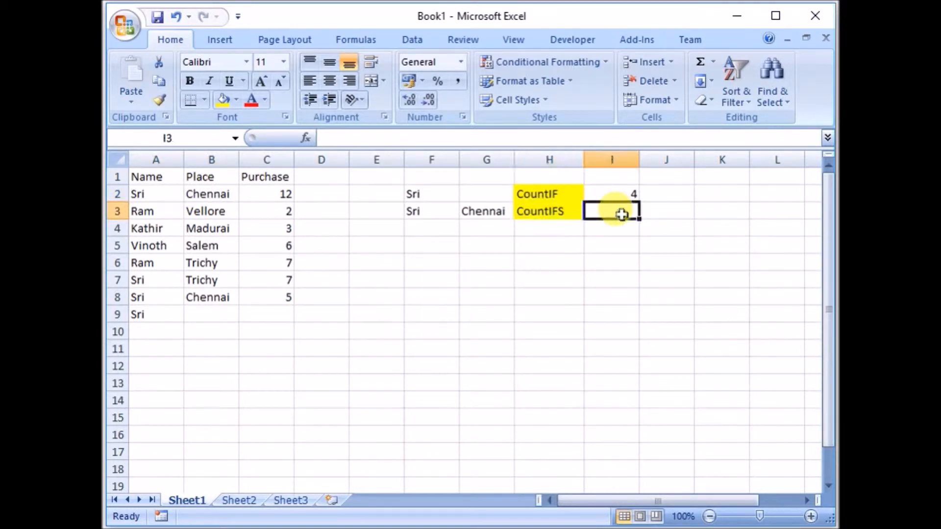
# Enter =COUNTIFS(A:A,F3,B:B,G3) in cell I3 to count the rows matching both the name in F3 and the place in G3.
pyautogui.write('=coun')
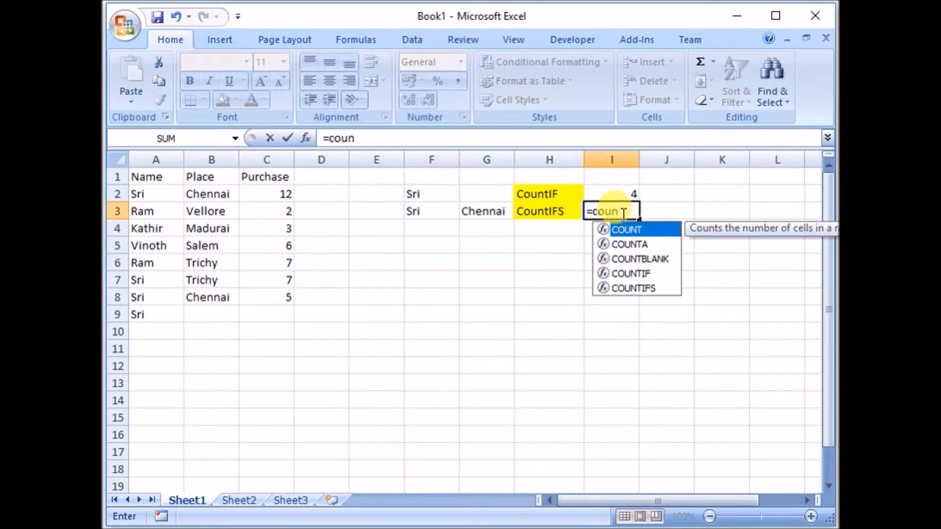
pyautogui.doubleClick(649, 288)
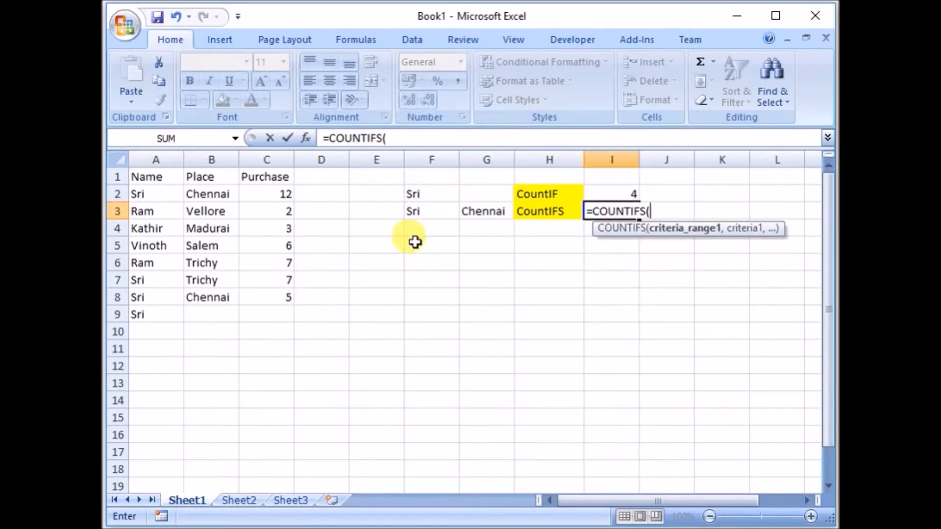
pyautogui.click(145, 154)
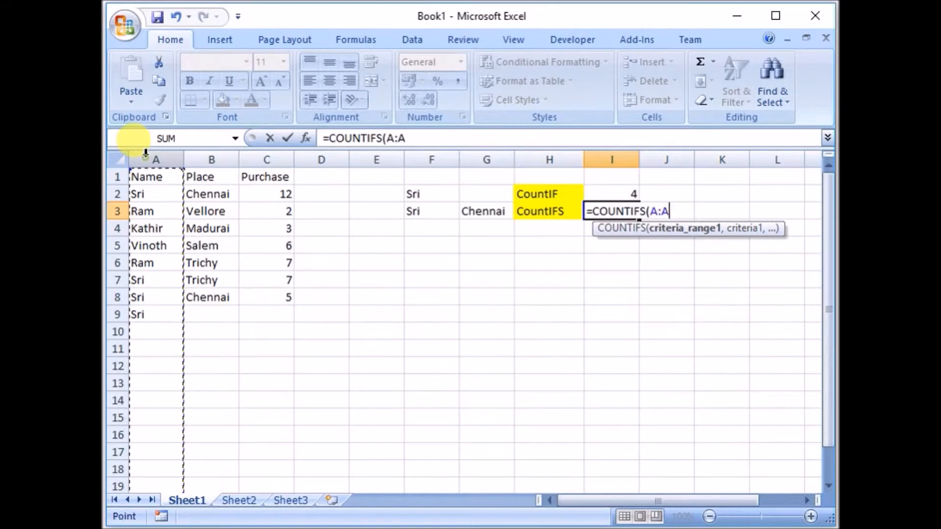
pyautogui.write(',')
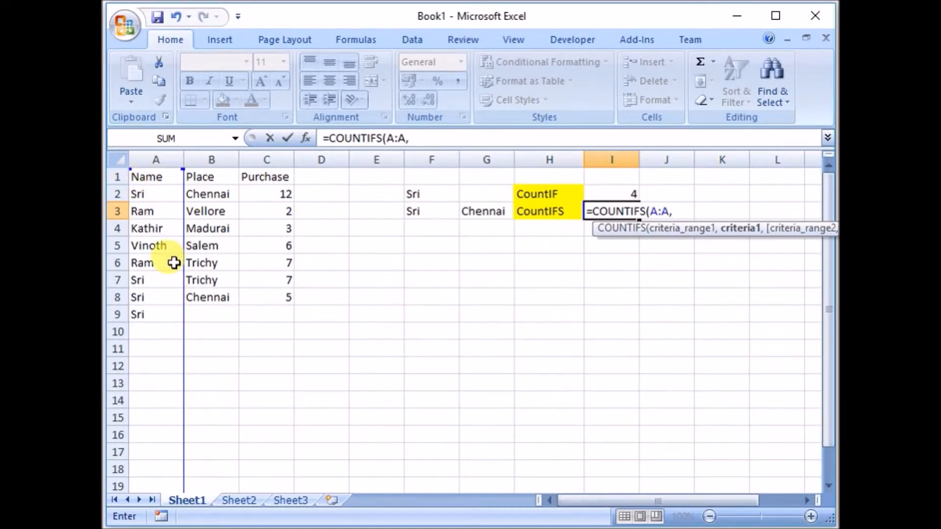
pyautogui.click(420, 210)
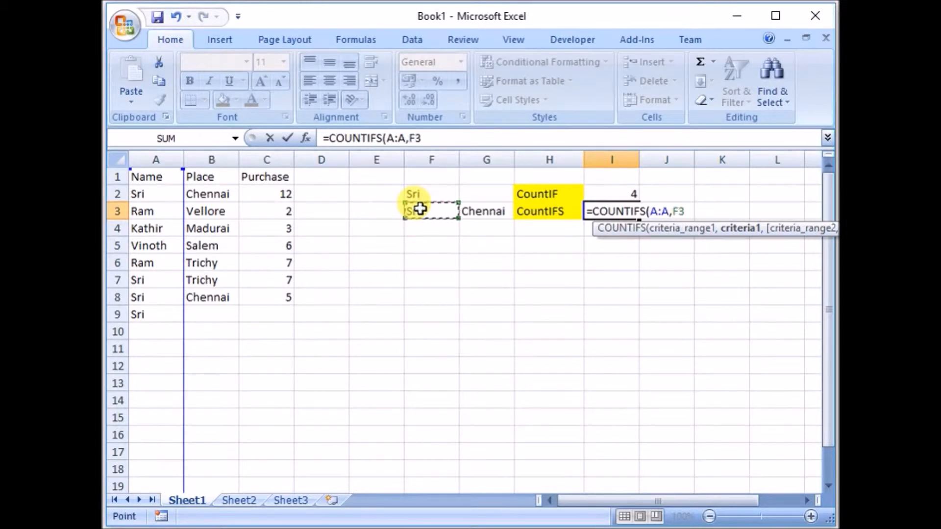
pyautogui.write(',')
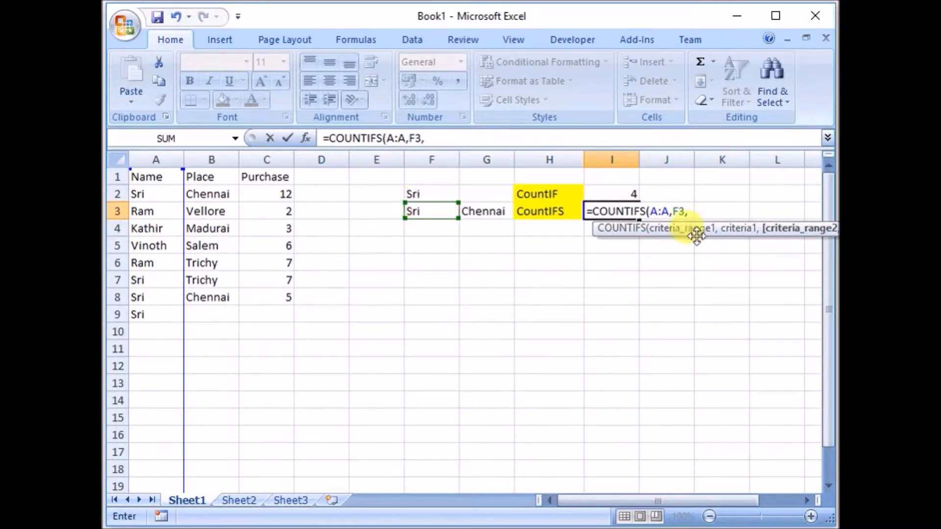
pyautogui.click(203, 155)
pyautogui.write(',')
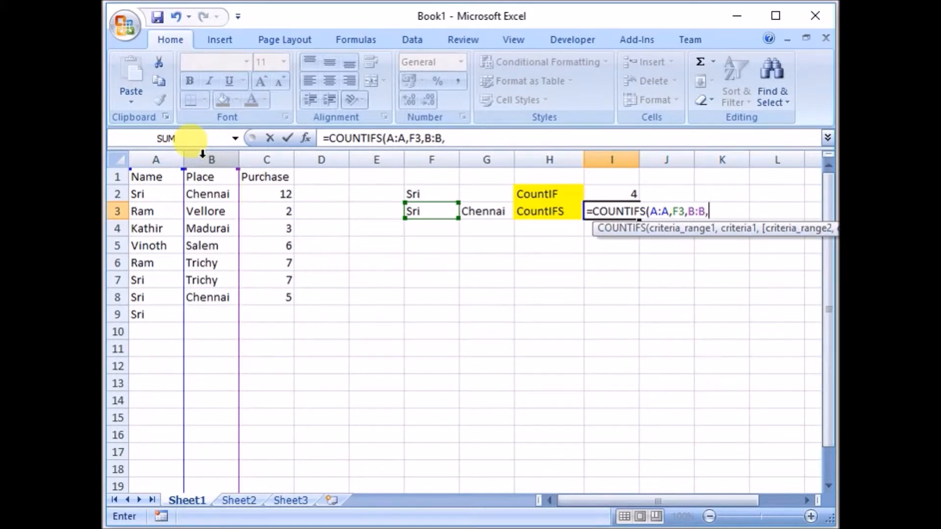
pyautogui.click(488, 214)
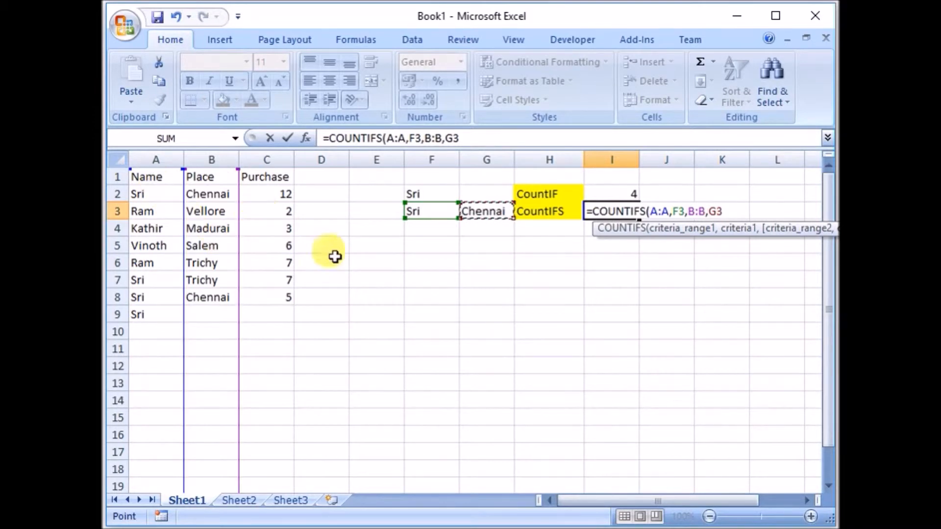
pyautogui.write(')')
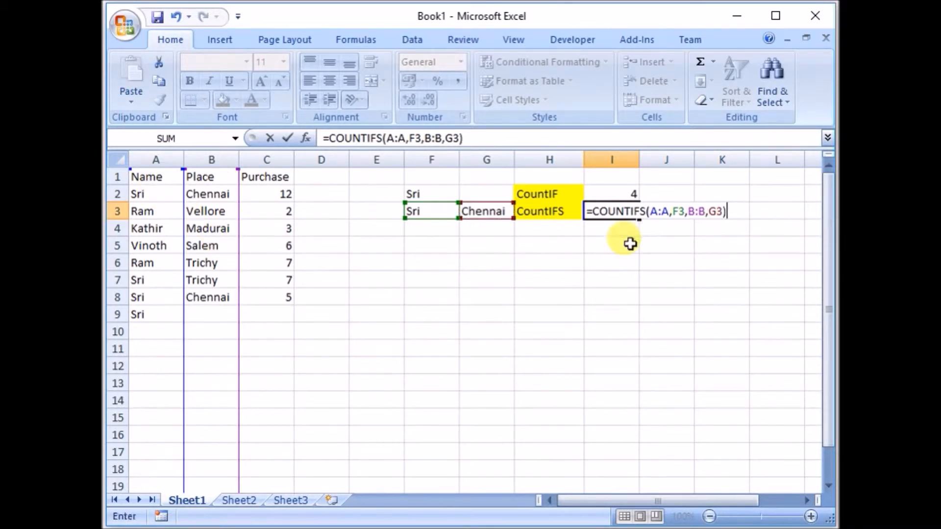
pyautogui.press('Return')
# Check the COUNTIFS result in I3 against the matching name and place pairs in A2:B2 and A8:B8.
pyautogui.click(621, 210)
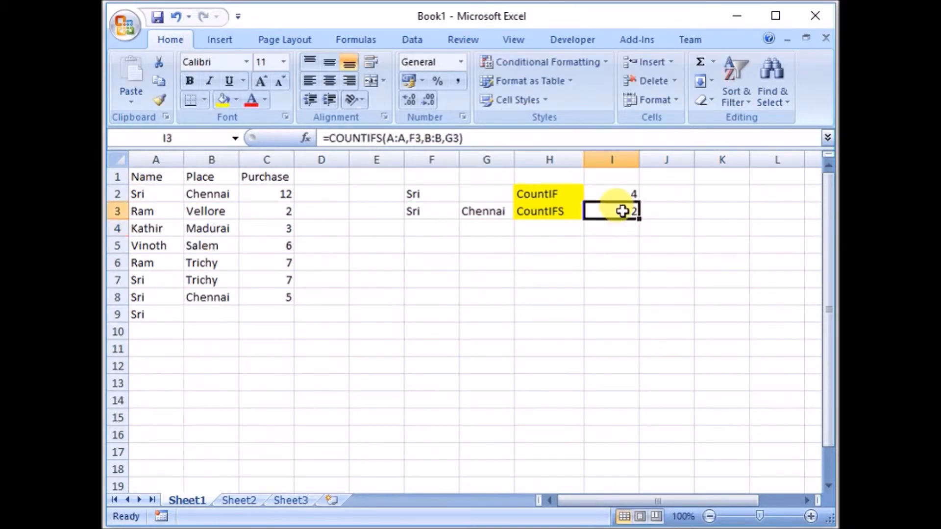
pyautogui.moveTo(147, 193); pyautogui.dragTo(211, 193)
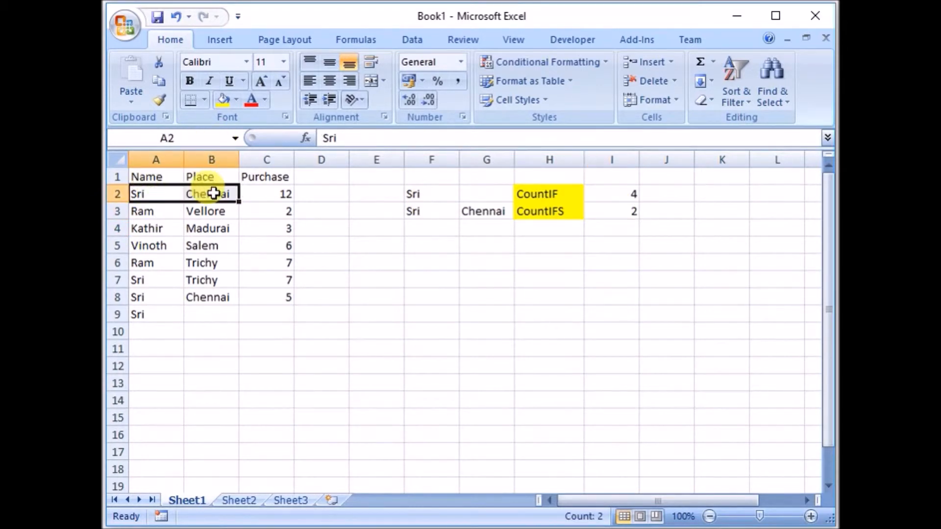
pyautogui.moveTo(160, 295); pyautogui.dragTo(206, 299)
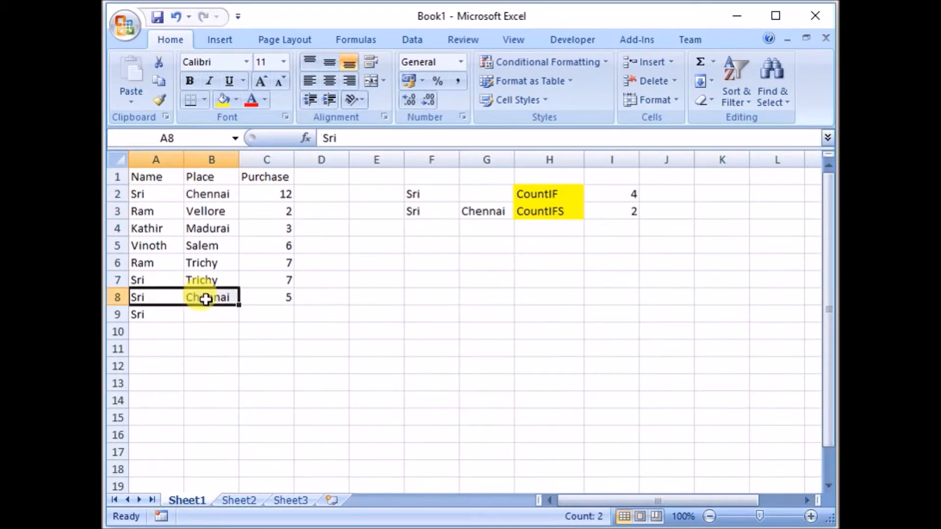
pyautogui.click(596, 212)
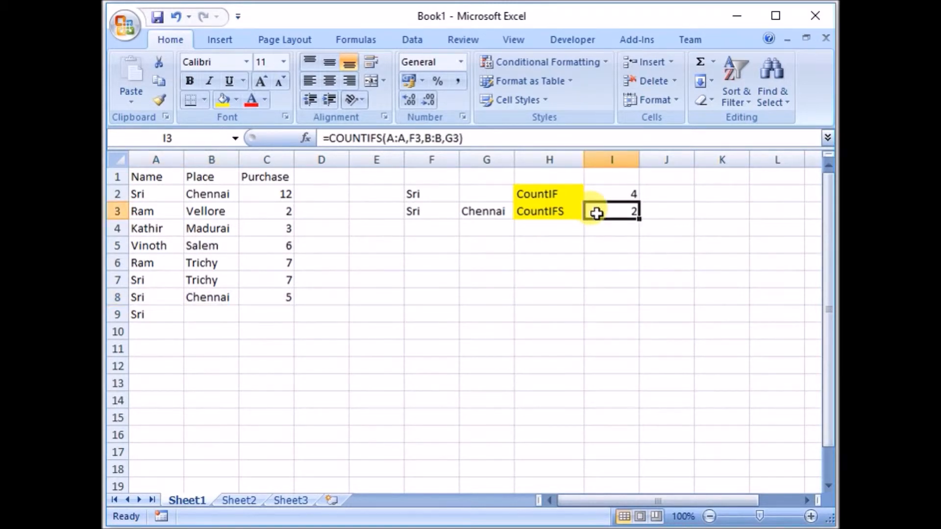
# Review the COUNTIF label in H2 and compare the COUNTIF and COUNTIFS results in I2:I3.
pyautogui.click(554, 192)
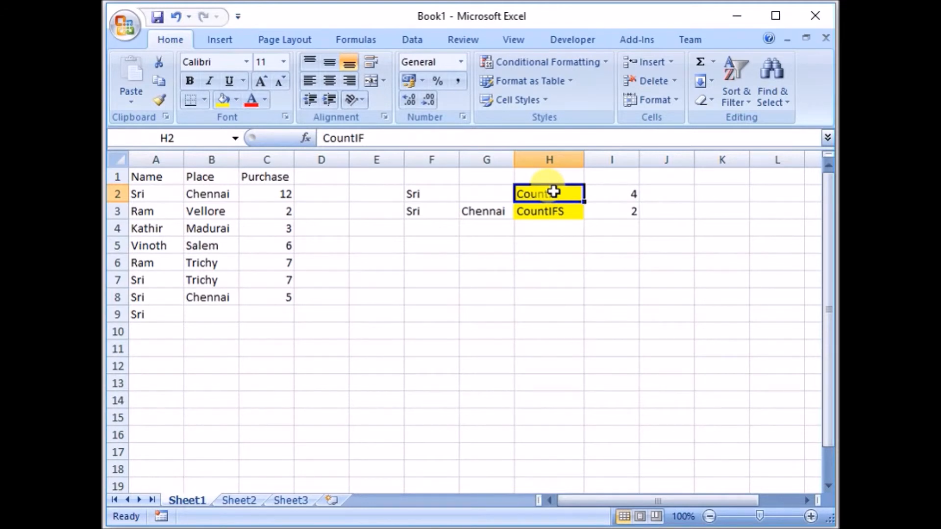
pyautogui.click(612, 185)
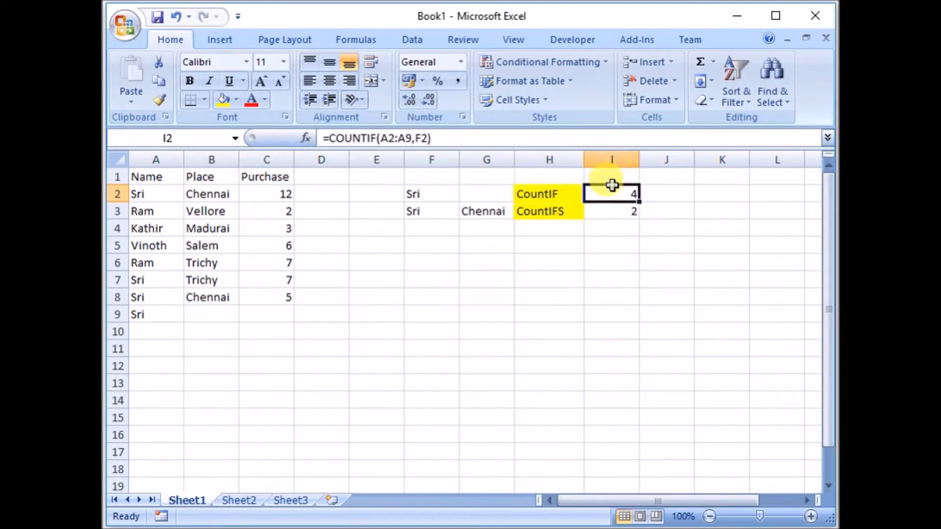
pyautogui.moveTo(623, 195); pyautogui.dragTo(627, 218)
pyautogui.click(613, 194)
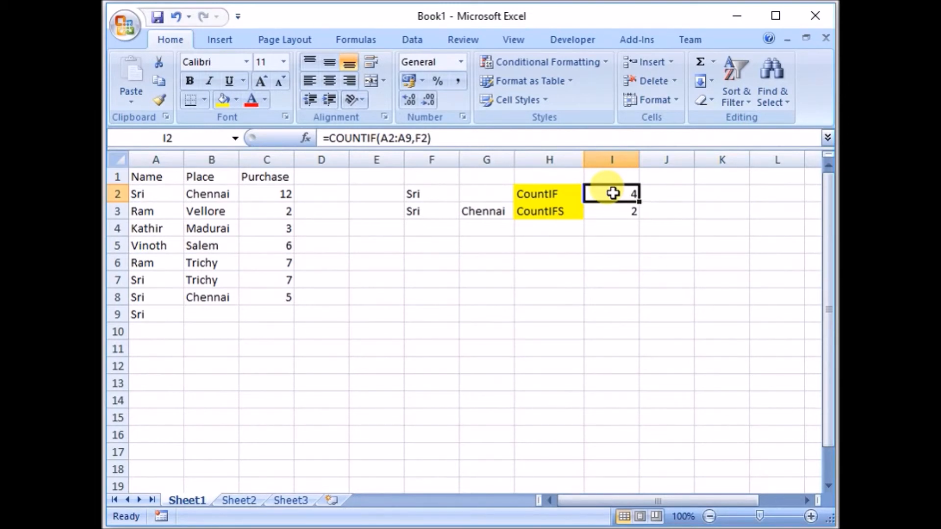
pyautogui.click(588, 528)
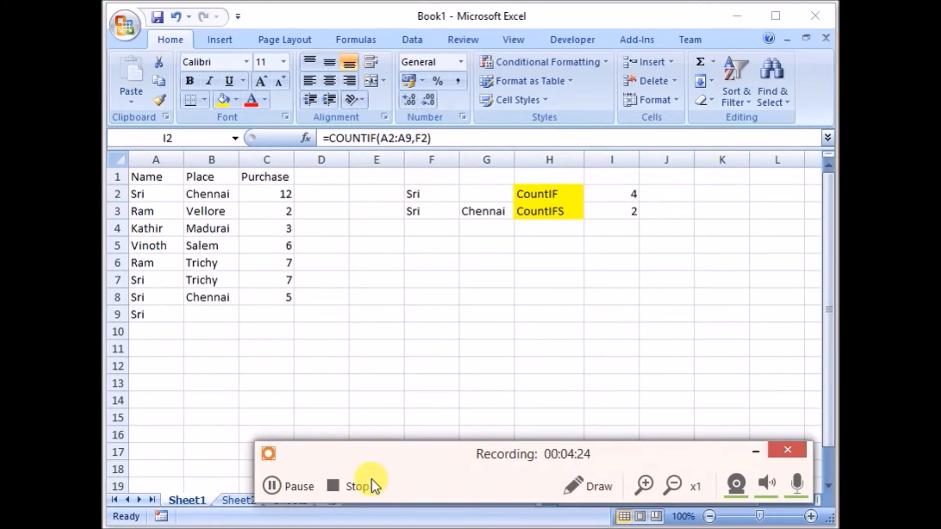
pyautogui.click(360, 486)
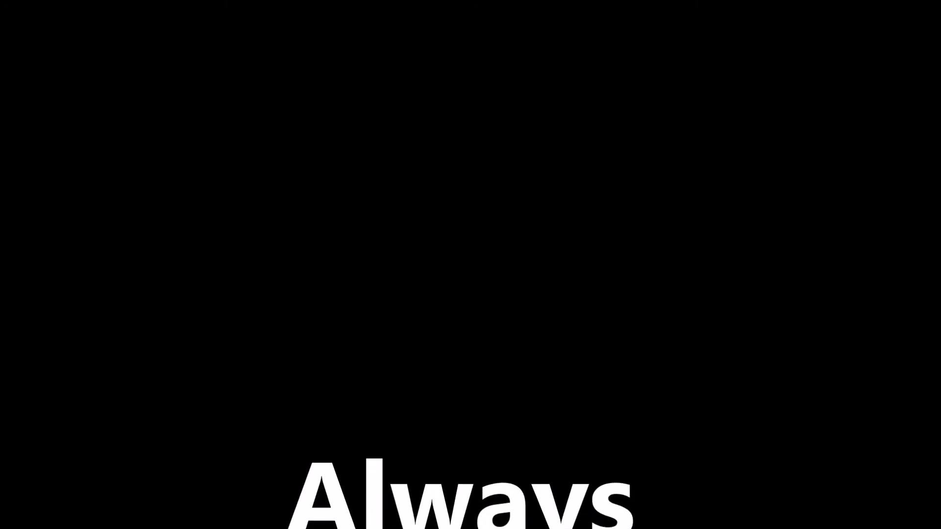